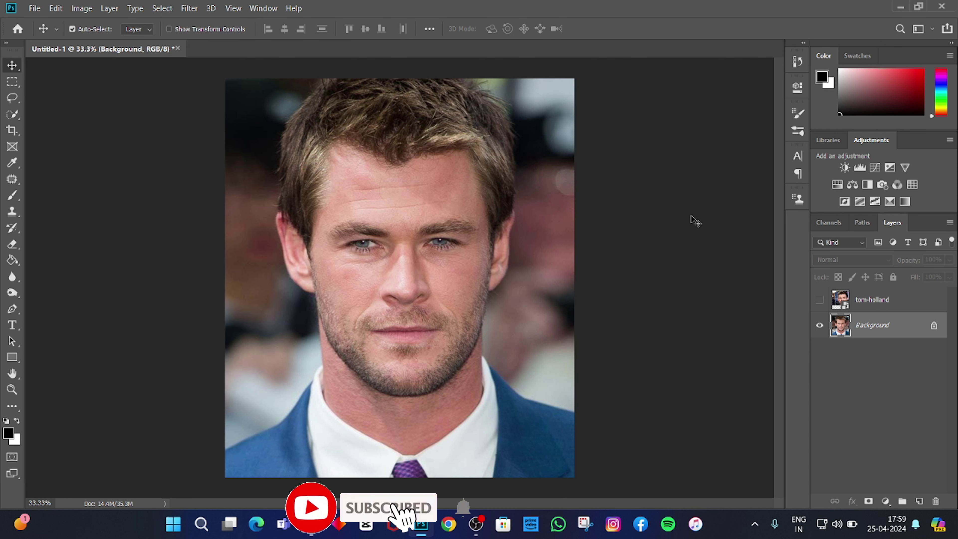
Show the second portrait's layer and shift it left over the base image.
click(820, 300)
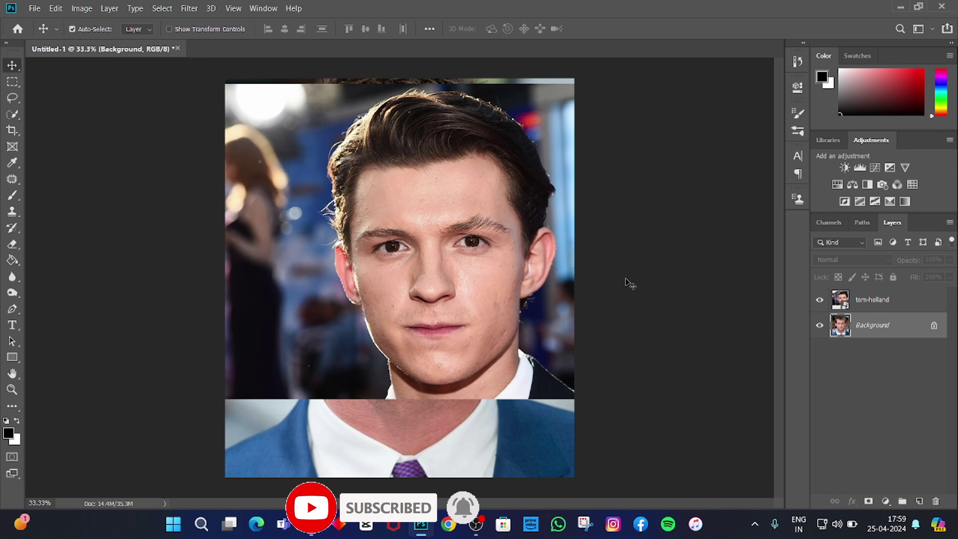
right_click(470, 277)
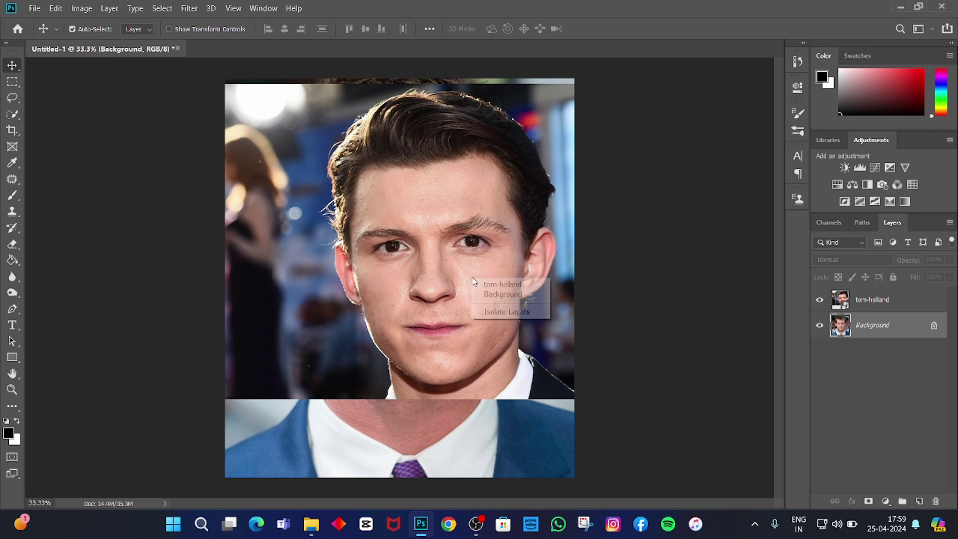
click(487, 285)
drag(487, 284, 445, 290)
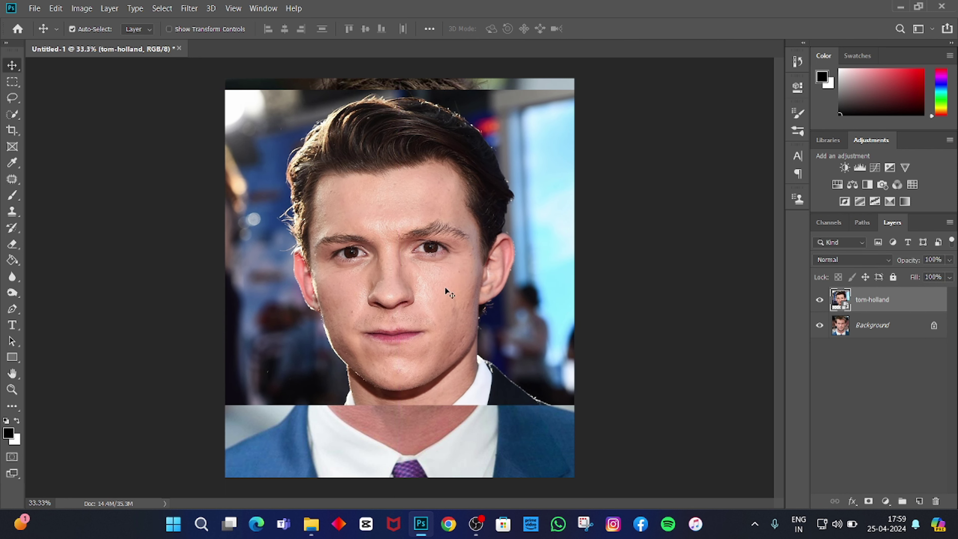
Lasso a freehand selection around the portrait's face and feather it by 4 px.
click(13, 98)
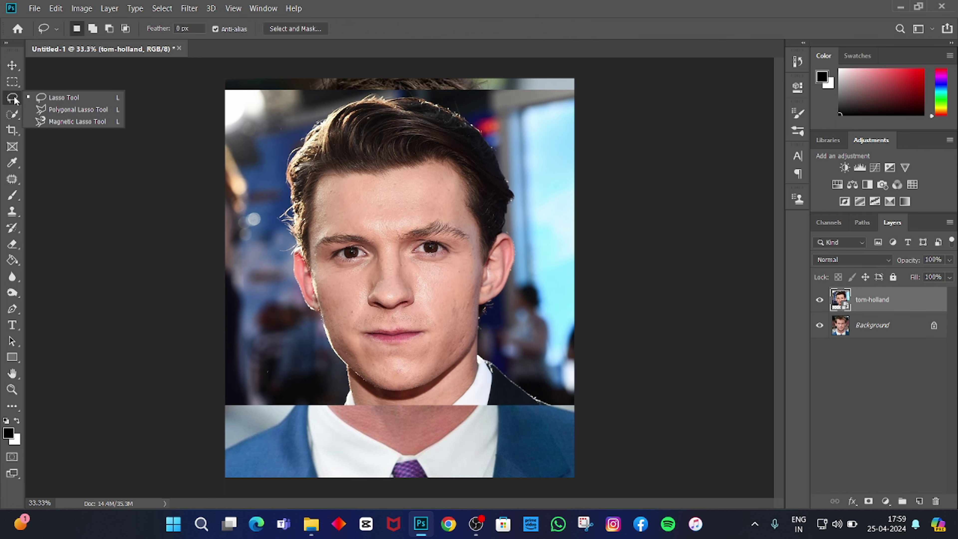
click(72, 99)
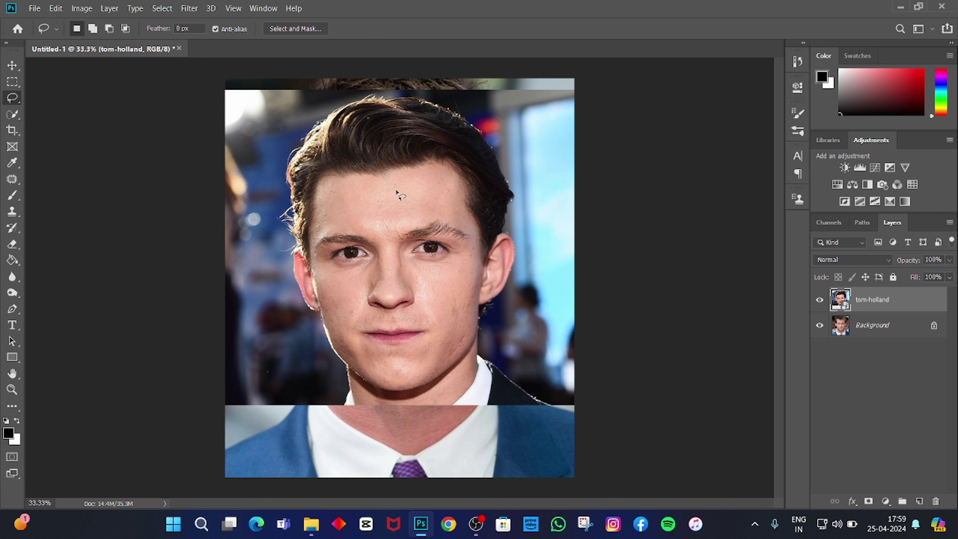
drag(392, 185, 342, 201)
drag(350, 363, 392, 185)
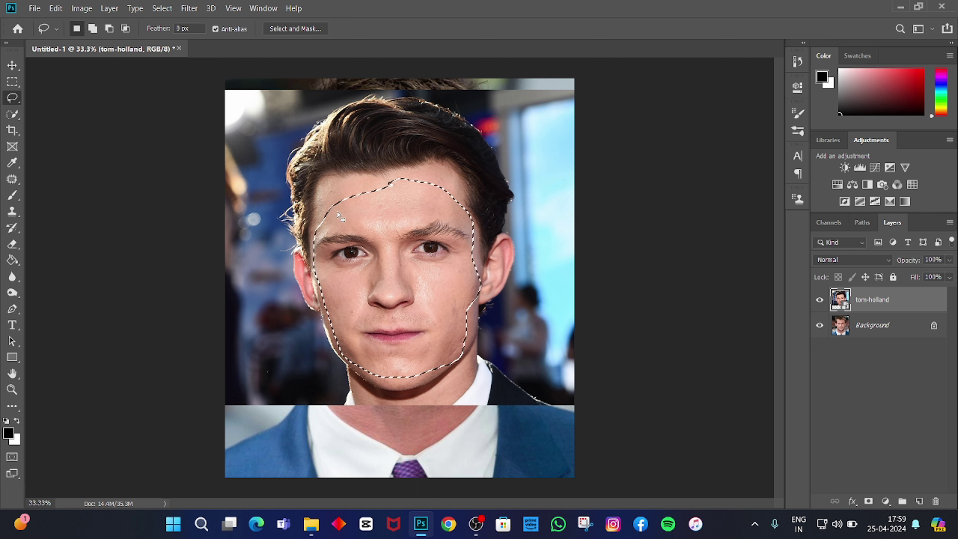
right_click(368, 227)
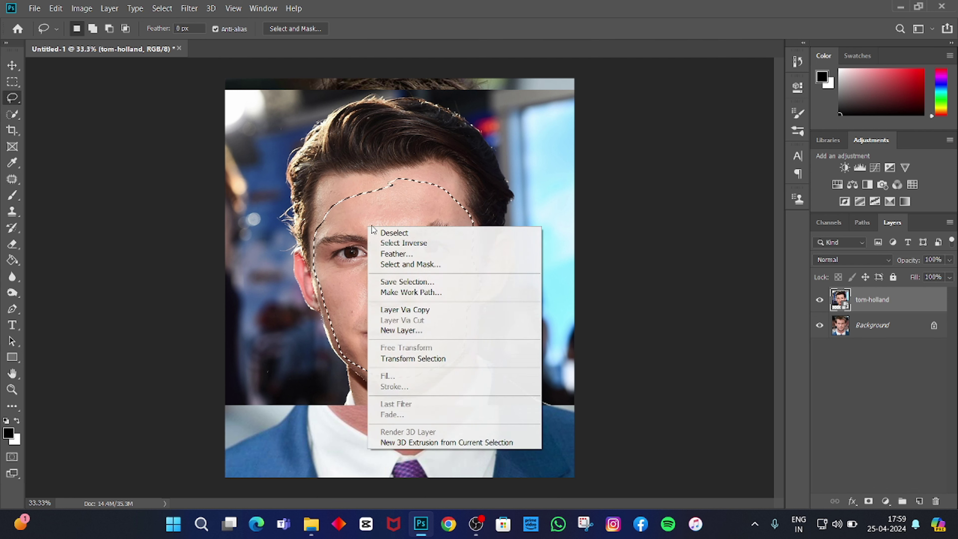
click(433, 253)
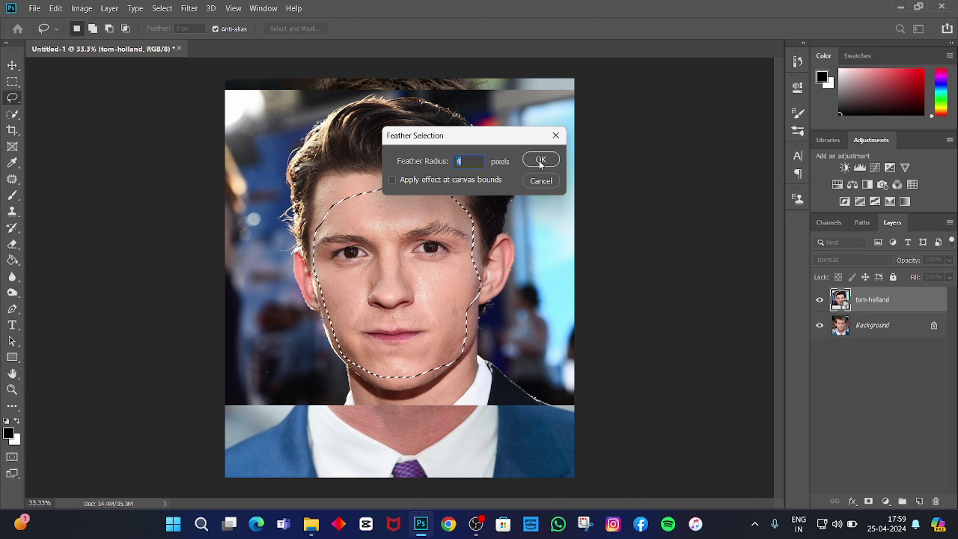
click(541, 160)
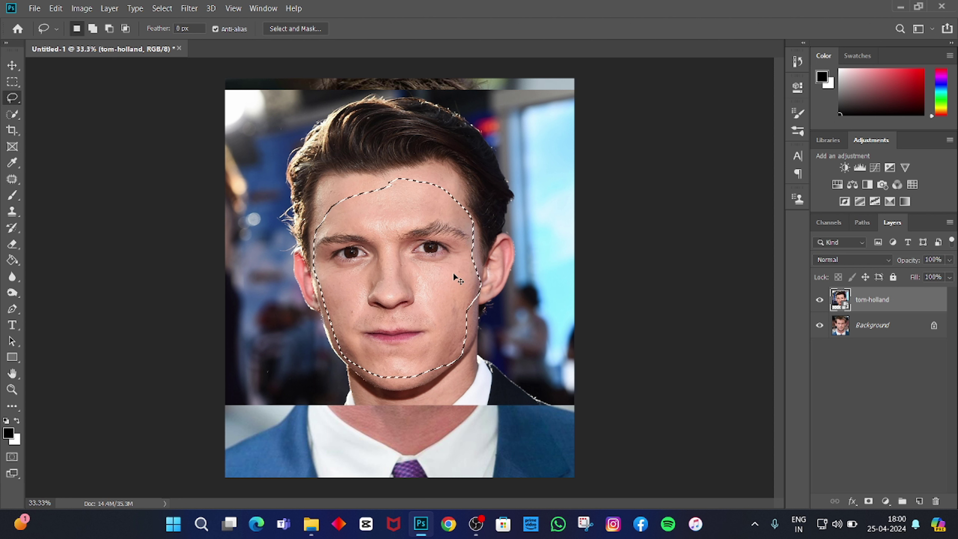
Copy the selected face onto its own layer and delete the original portrait layer.
key(ctrl+j)
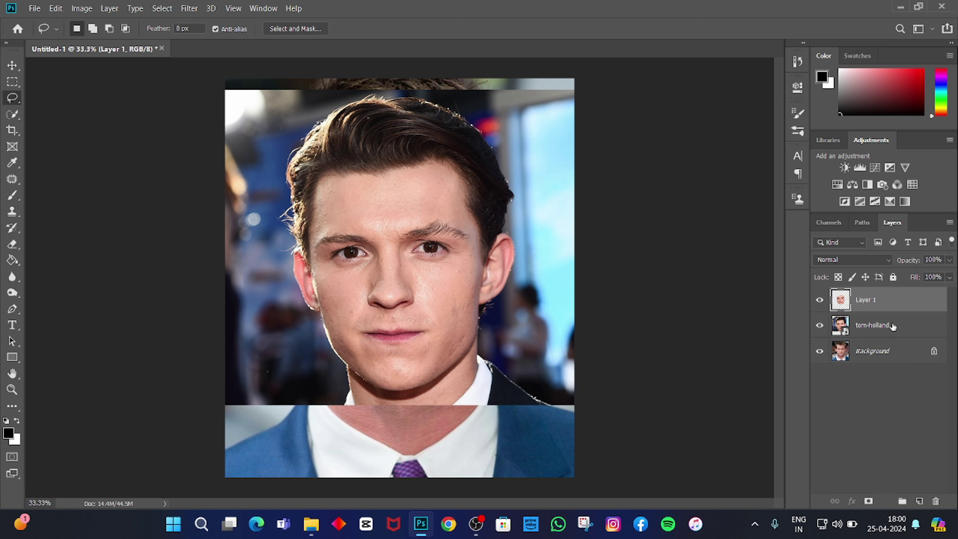
click(893, 327)
key(Delete)
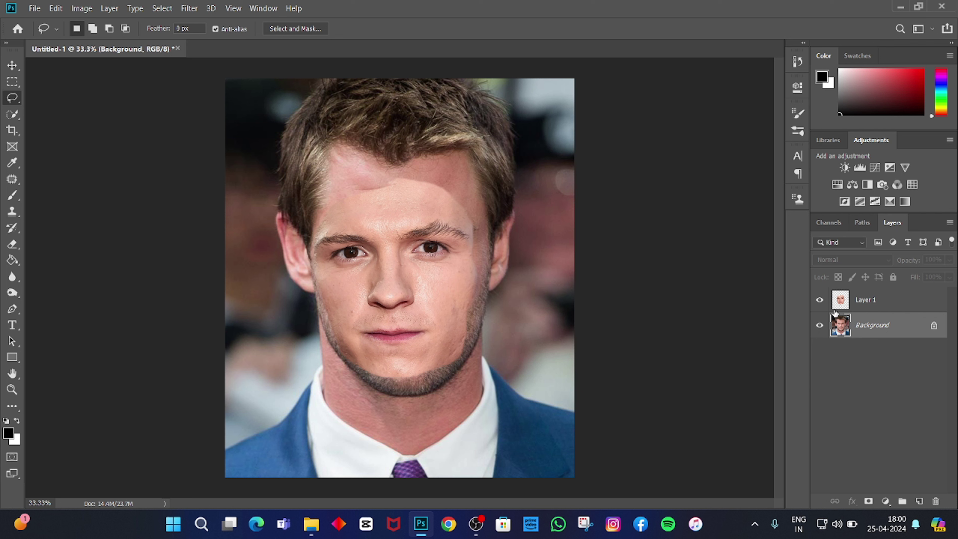
Free-transform the face layer: tilt it, flip it horizontally, and position it over the blond man's face.
click(903, 301)
key(ctrl+t)
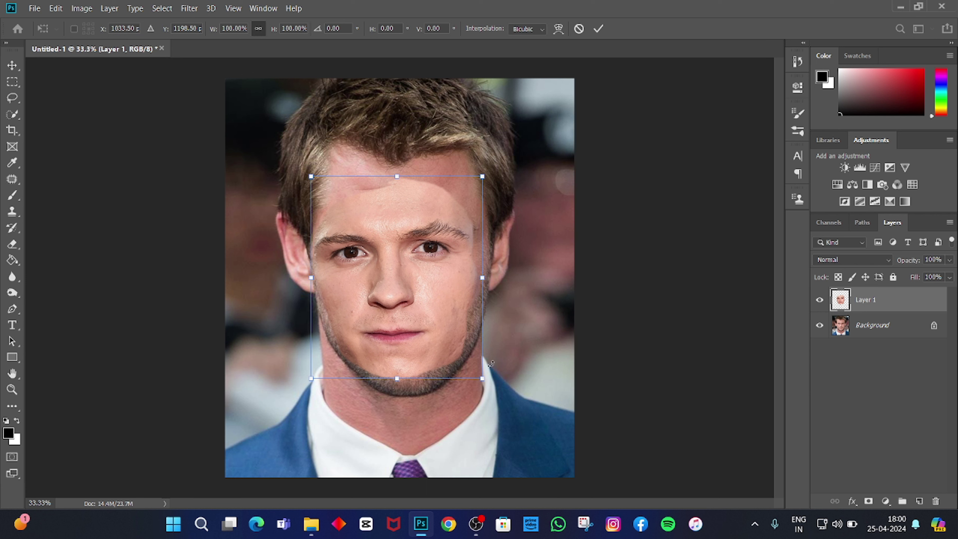
drag(503, 342, 505, 352)
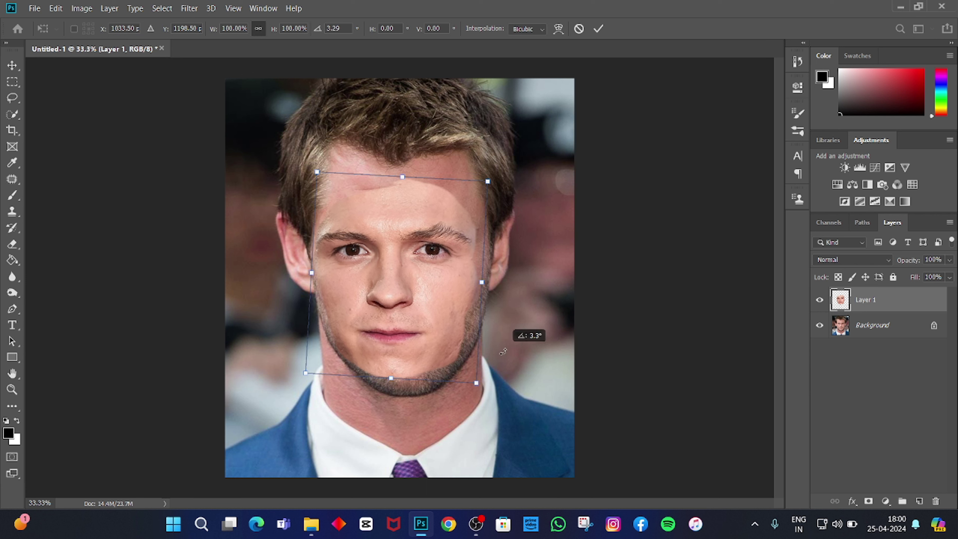
mouse_move(413, 278)
mouse_down()
mouse_move(426, 280)
mouse_move(410, 289)
mouse_up()
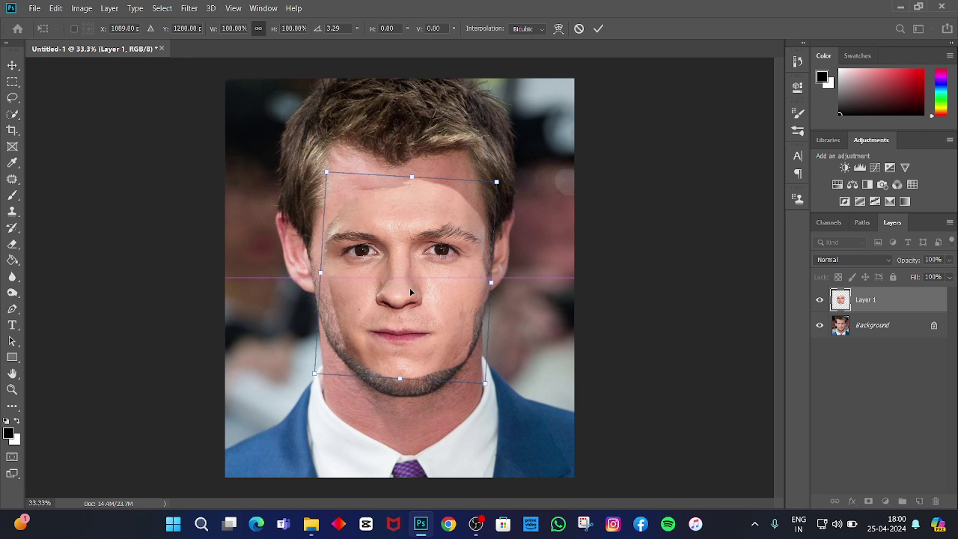
right_click(427, 285)
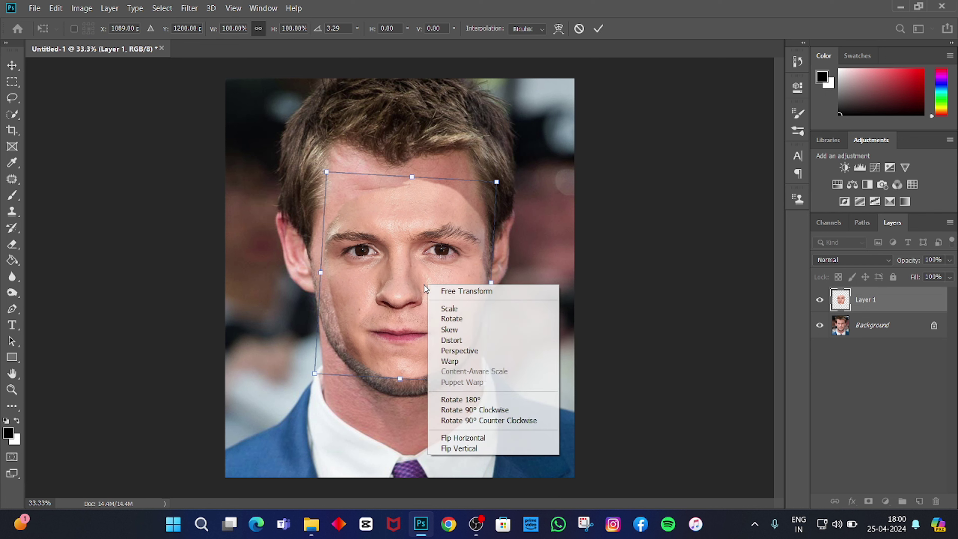
click(490, 439)
drag(416, 307, 406, 305)
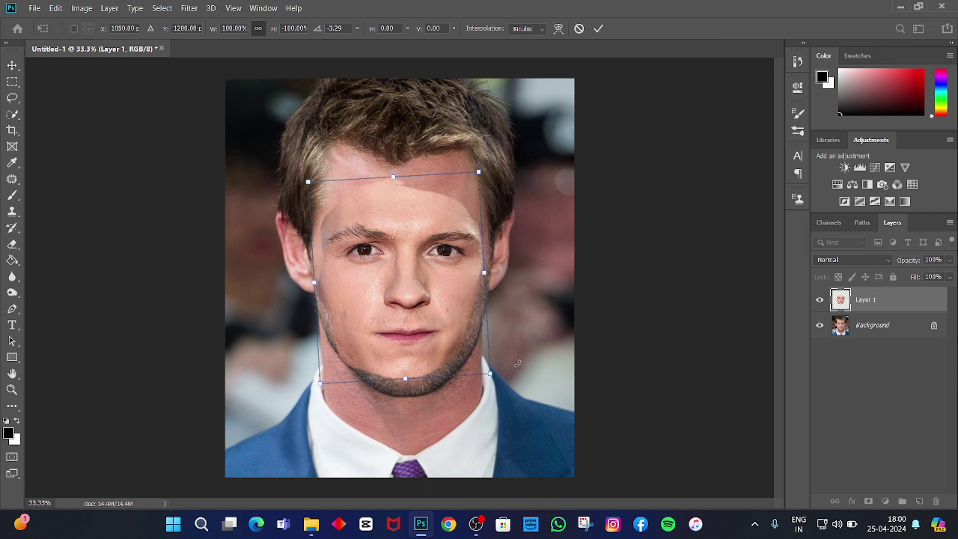
drag(517, 364, 518, 361)
key(Return)
Lower the face layer's opacity to 38%.
key(l)
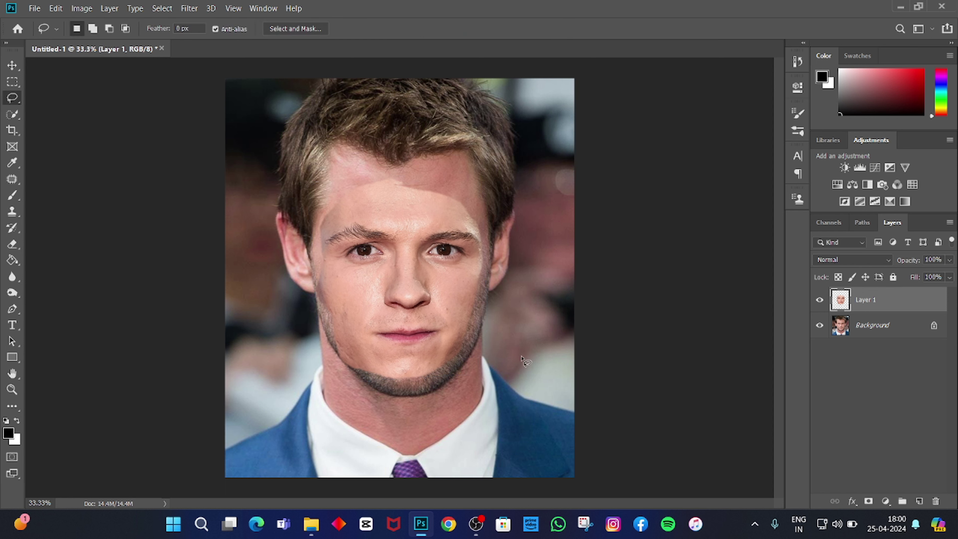
click(949, 260)
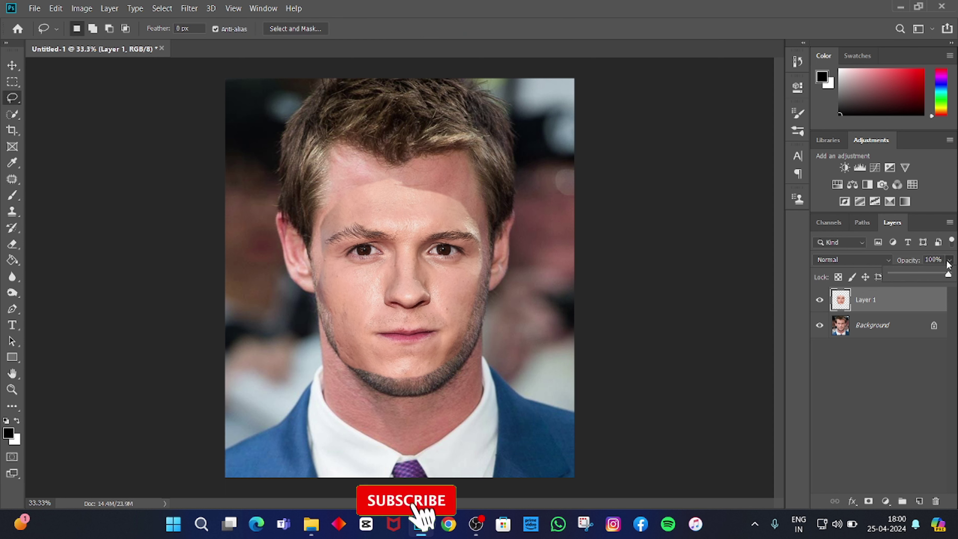
drag(933, 275, 912, 277)
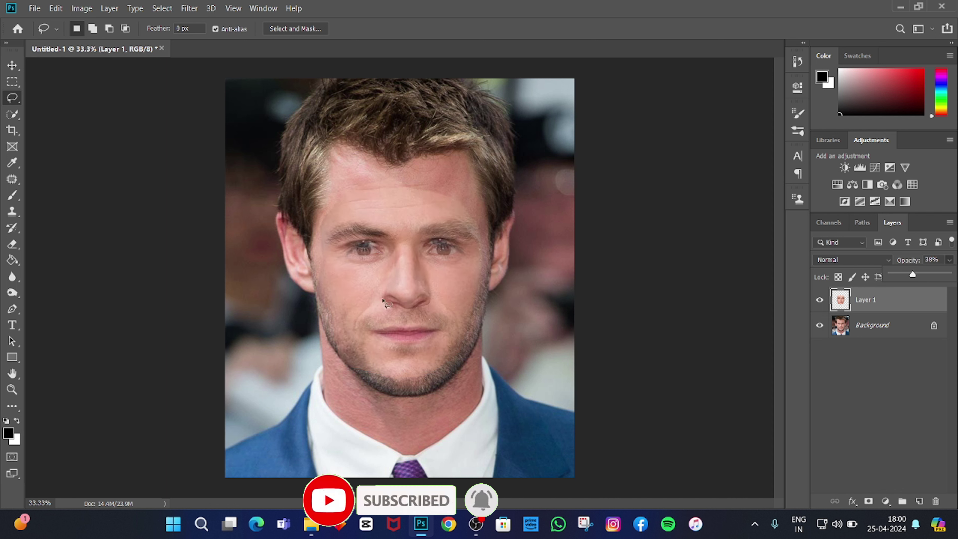
click(355, 304)
Nudge the face layer into line with the features and stretch it to 105.66% height.
key(v)
right_click(368, 300)
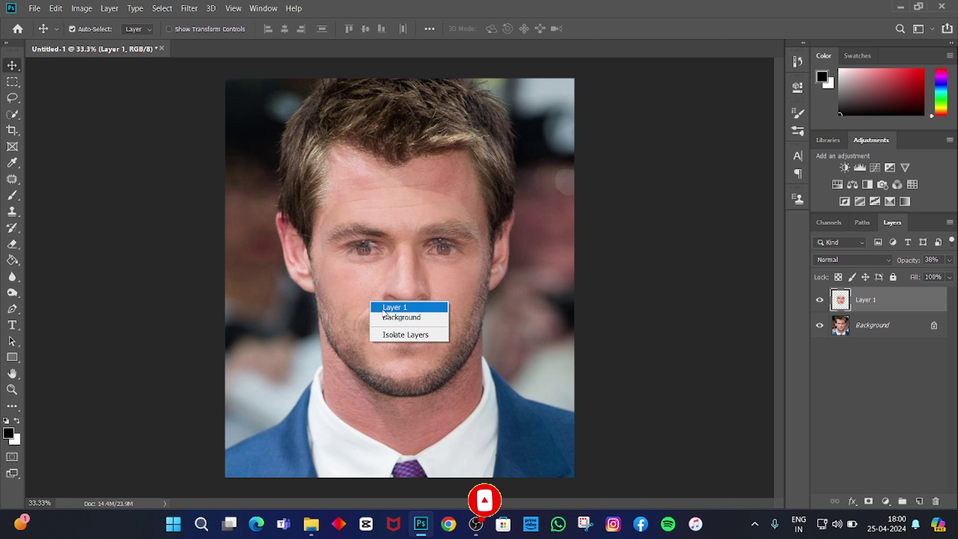
click(419, 317)
right_click(392, 300)
click(417, 306)
drag(397, 299, 399, 302)
key(ctrl+t)
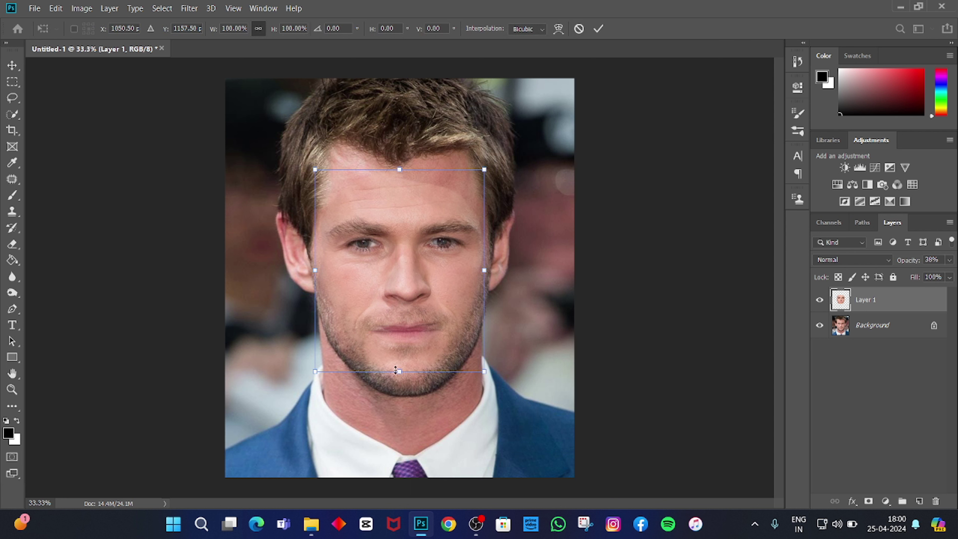
mouse_move(400, 373)
mouse_down()
mouse_move(399, 385)
mouse_move(394, 355)
mouse_up()
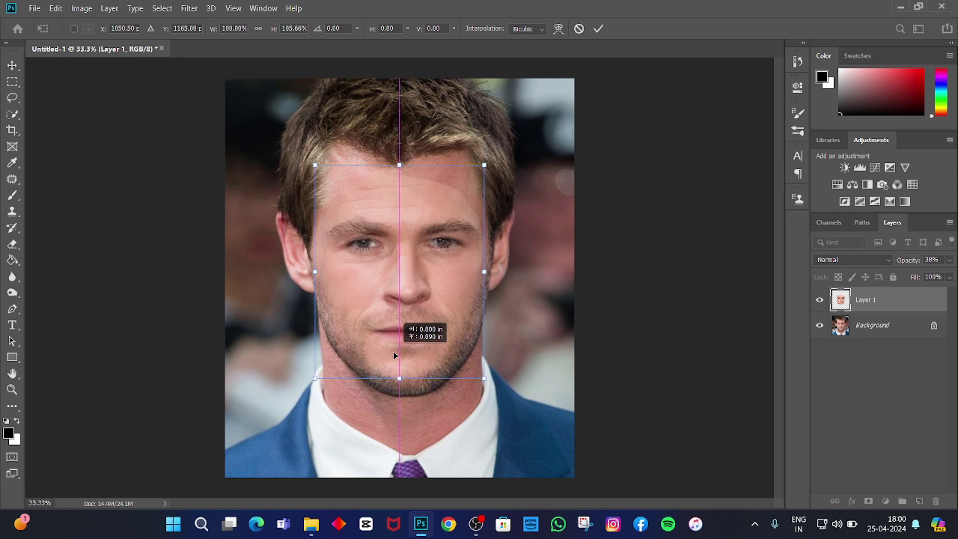
key(Return)
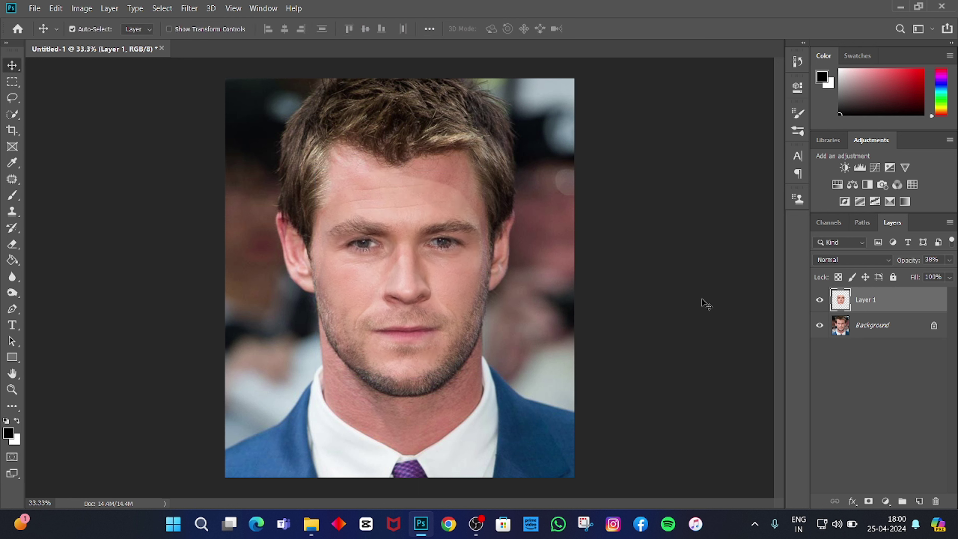
Restore the face layer to 100% opacity and erase its upper forehead edge with an 80 px eraser.
click(950, 260)
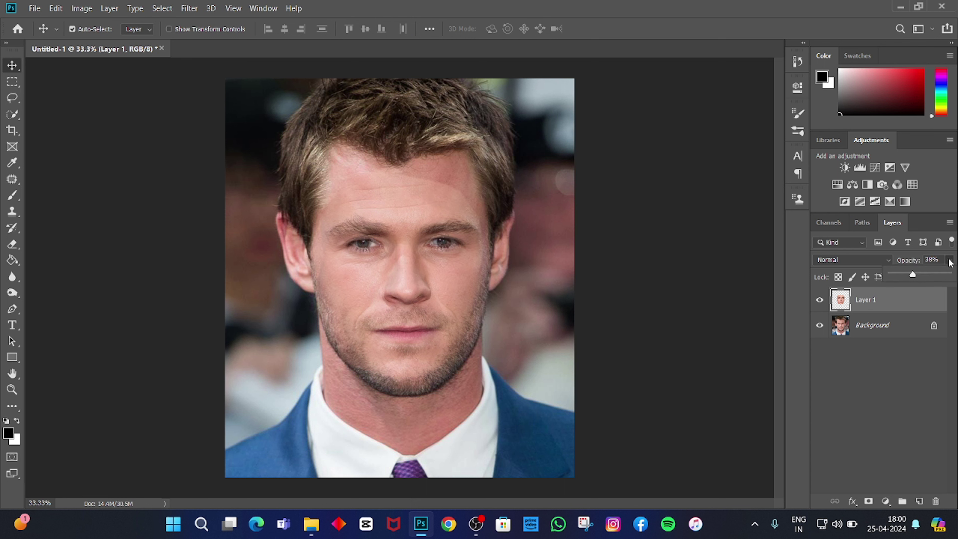
drag(936, 276, 957, 287)
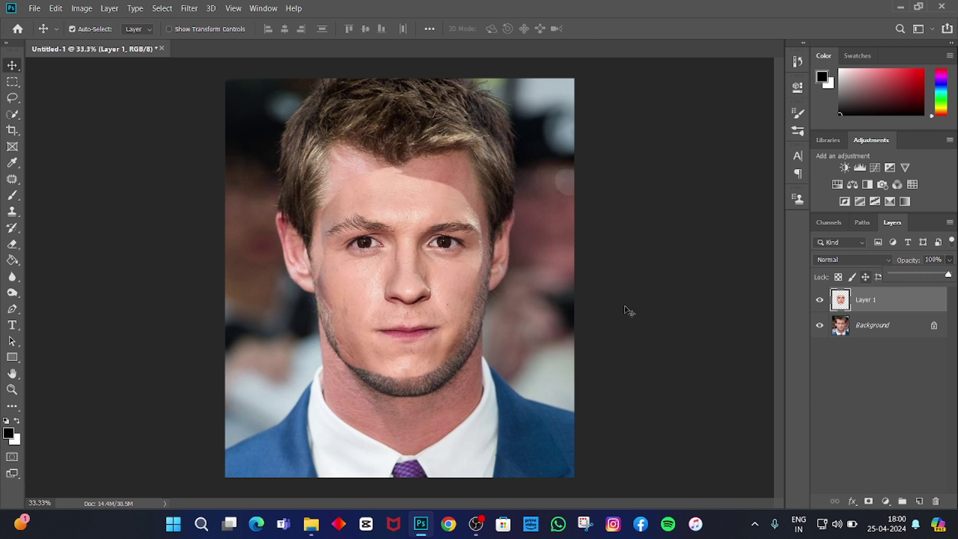
key(e)
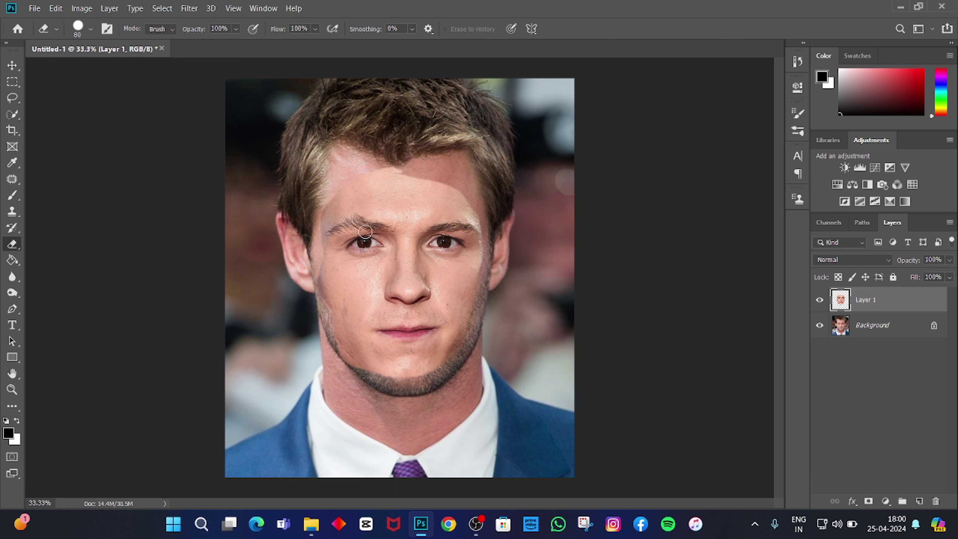
right_click(367, 231)
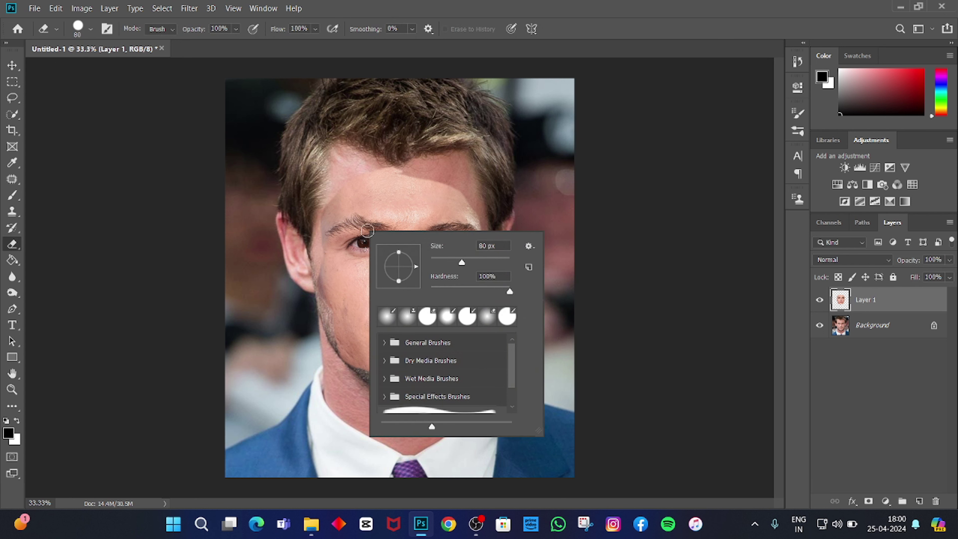
click(321, 278)
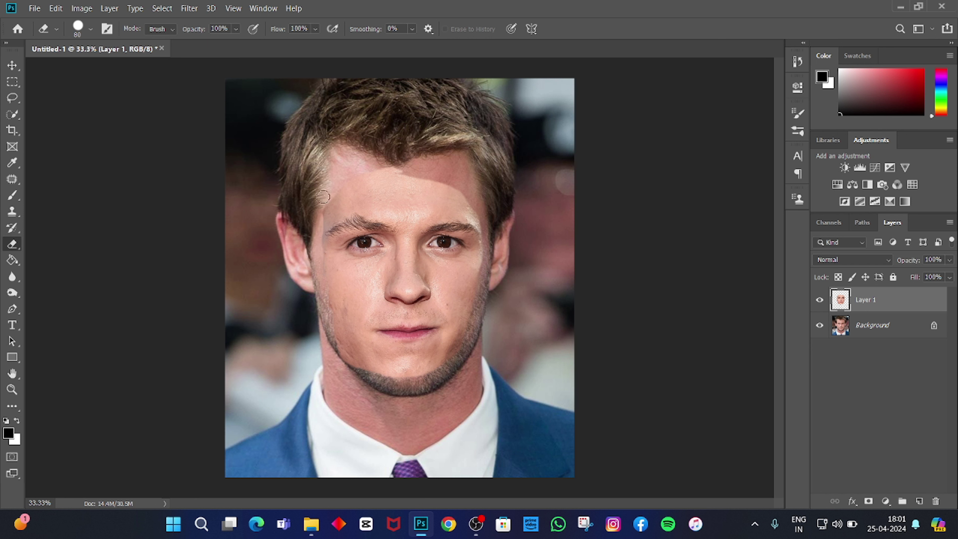
drag(347, 178, 415, 171)
Erase the forehead's top band, duplicate the Background into Background copy, and reselect Layer 1.
drag(357, 184, 447, 183)
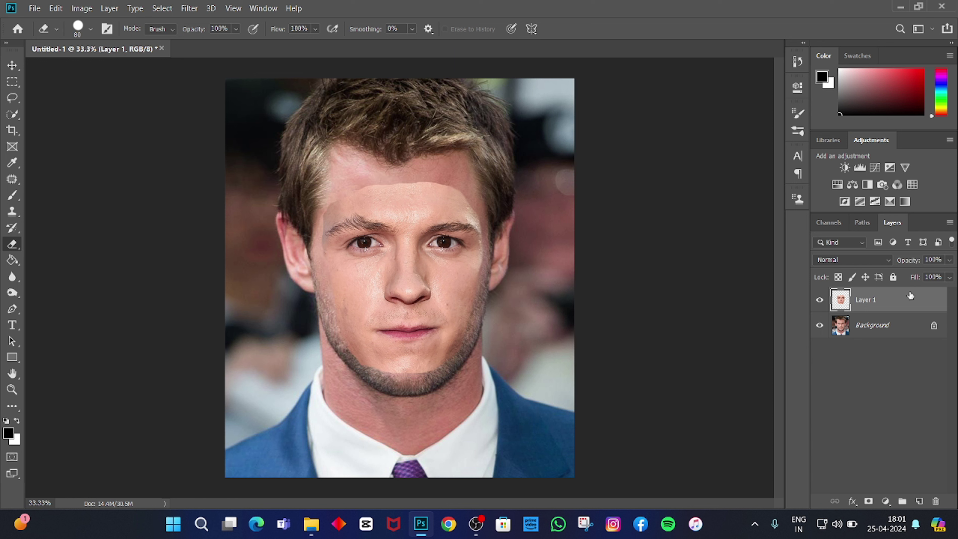
click(879, 328)
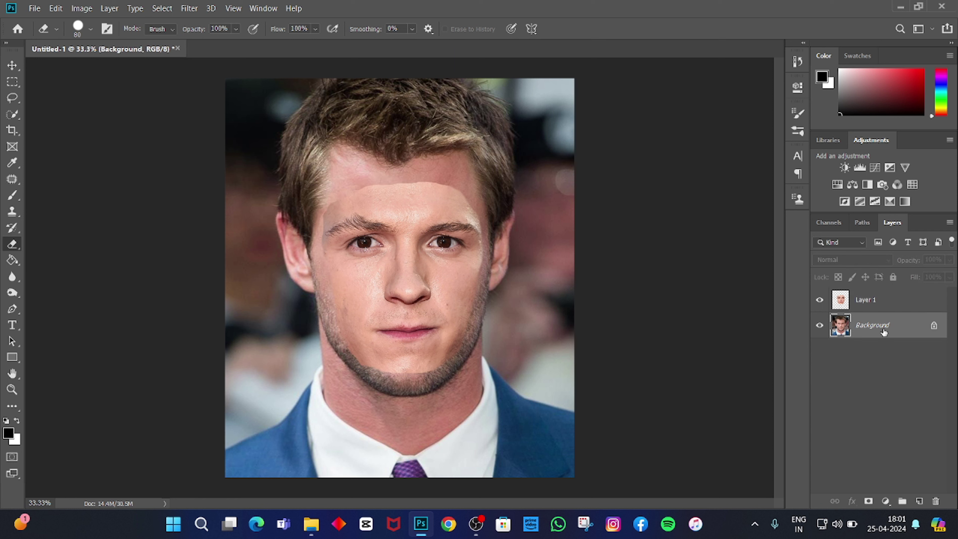
key(ctrl+j)
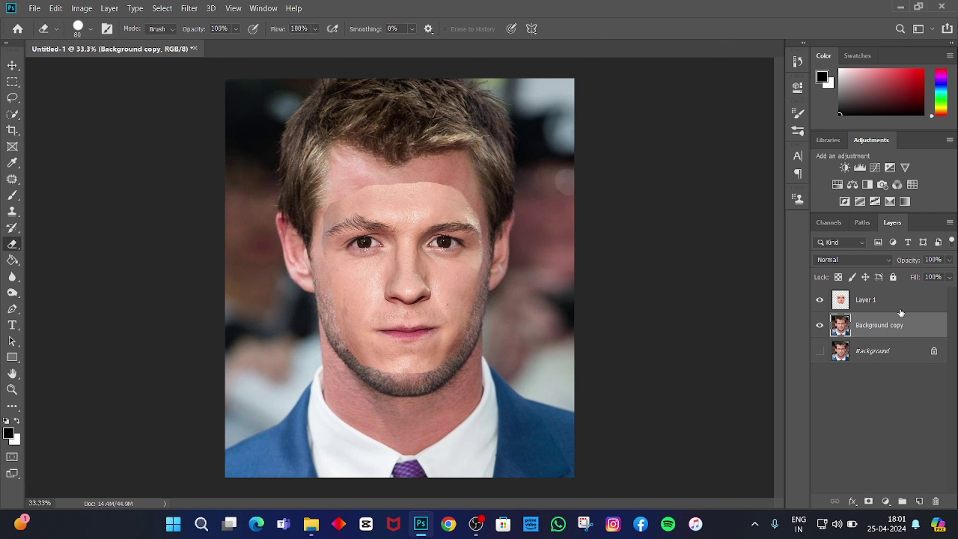
click(867, 304)
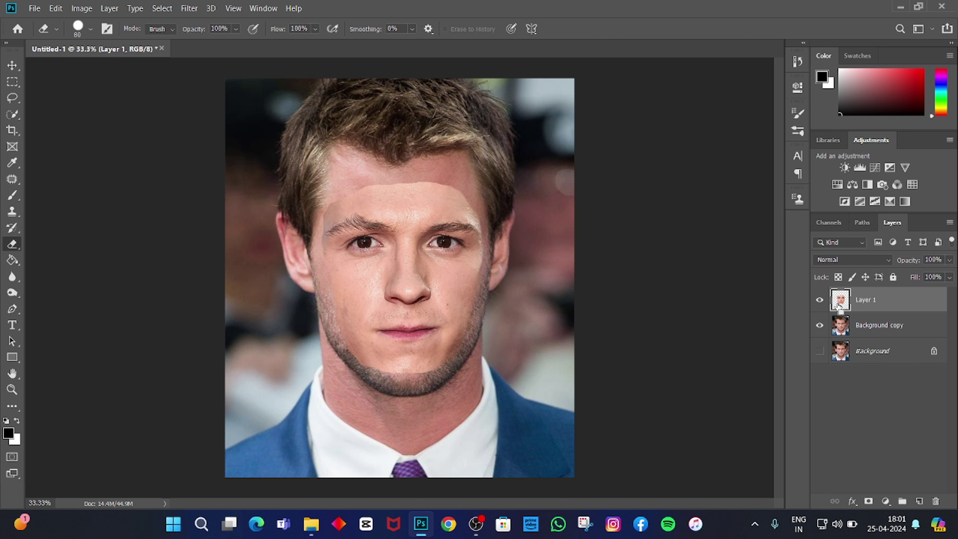
Load the pasted face's outline as a selection and expand it by 3 px.
ctrl+click(840, 304)
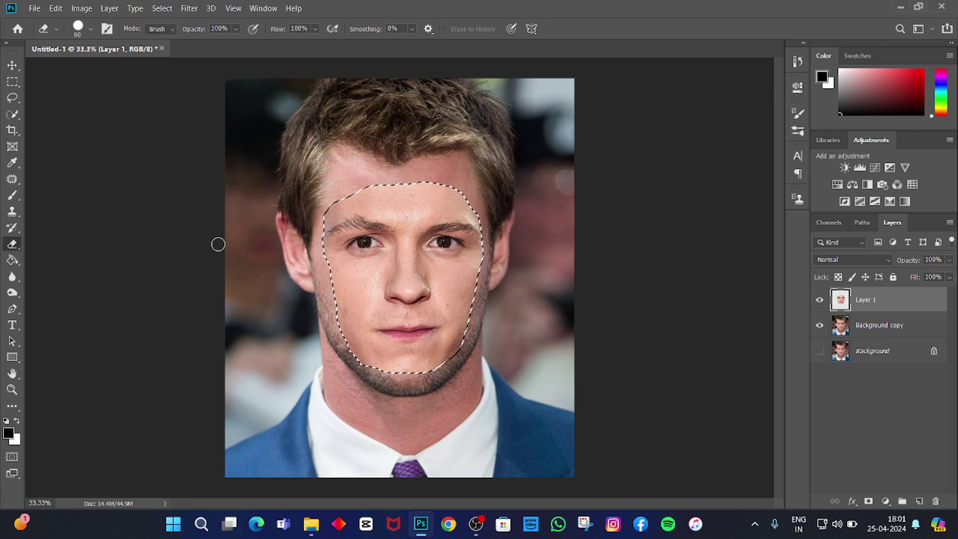
click(162, 8)
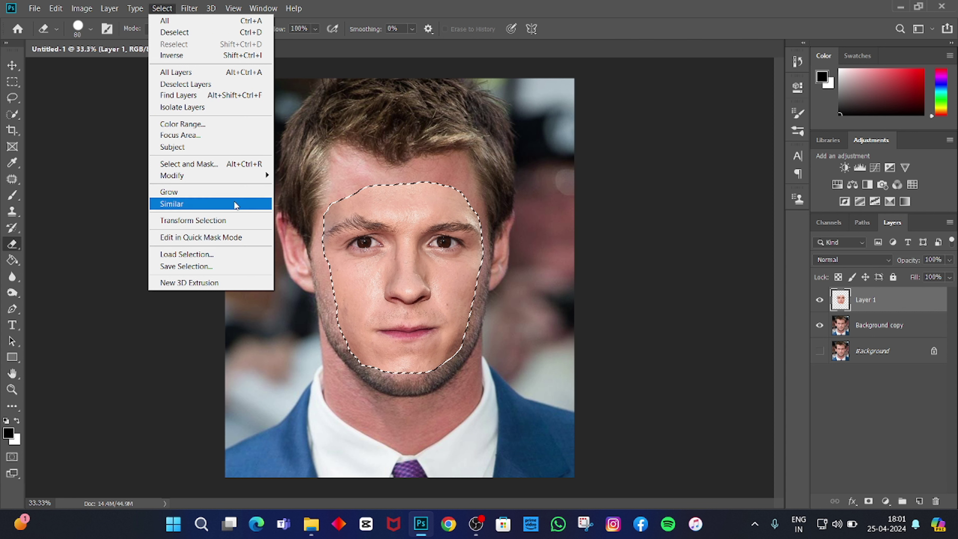
mouse_move(195, 175)
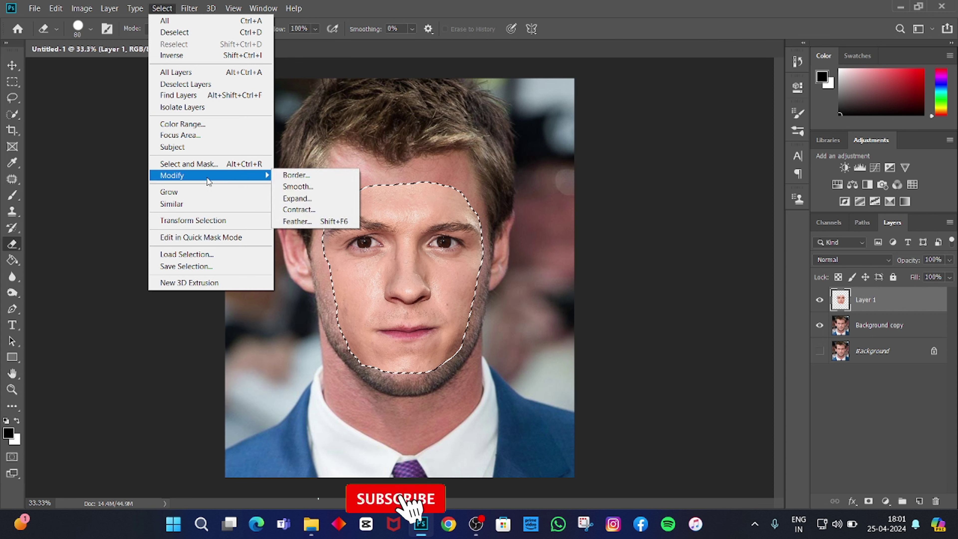
click(335, 199)
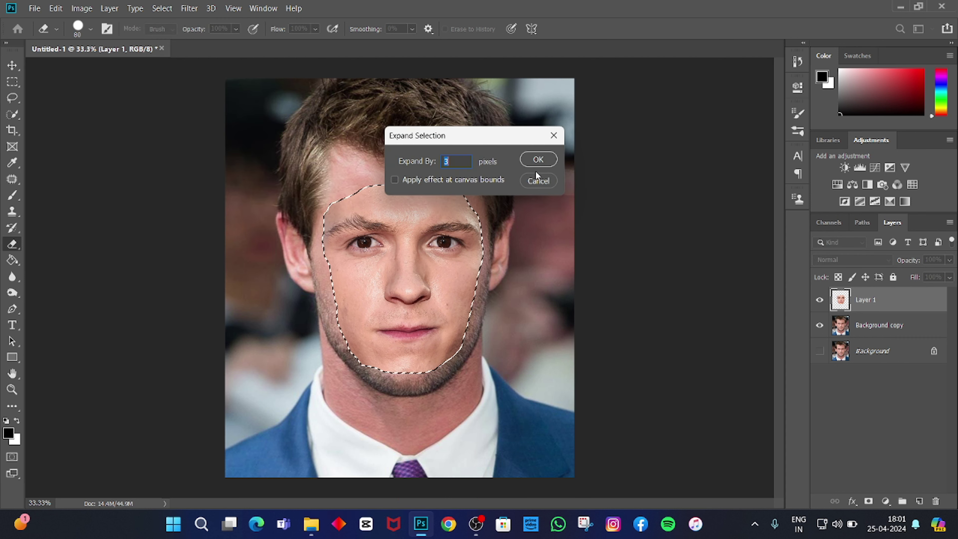
click(539, 160)
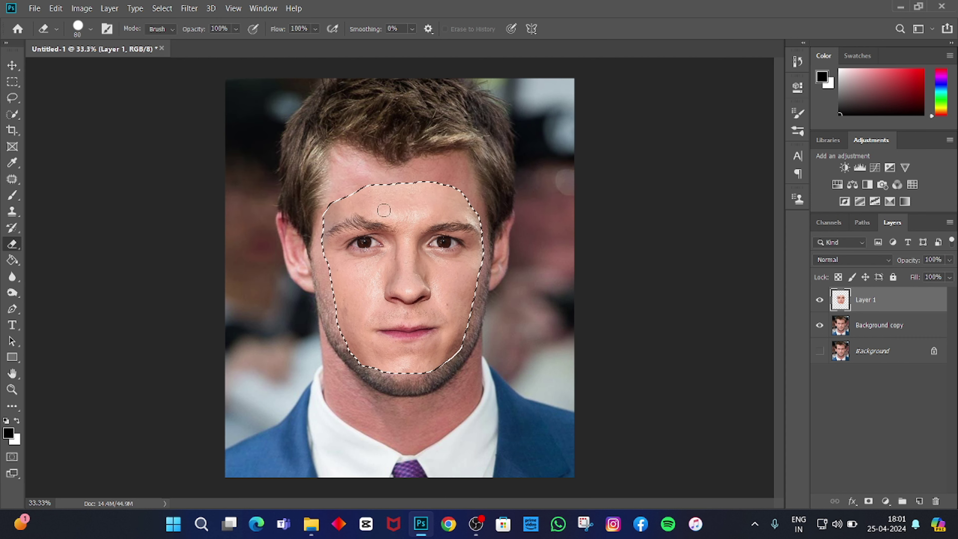
Contract the face selection slightly inward.
click(163, 8)
mouse_move(210, 175)
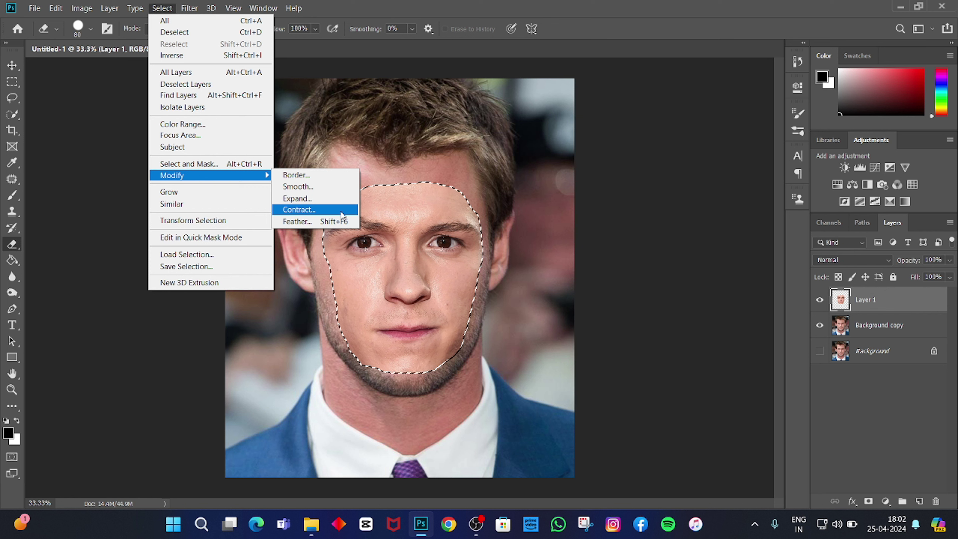
click(342, 211)
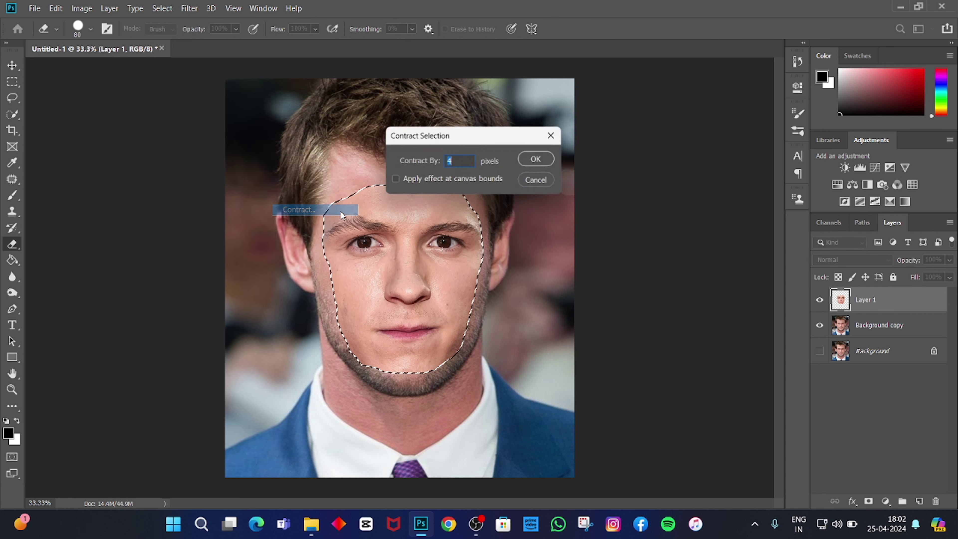
click(539, 165)
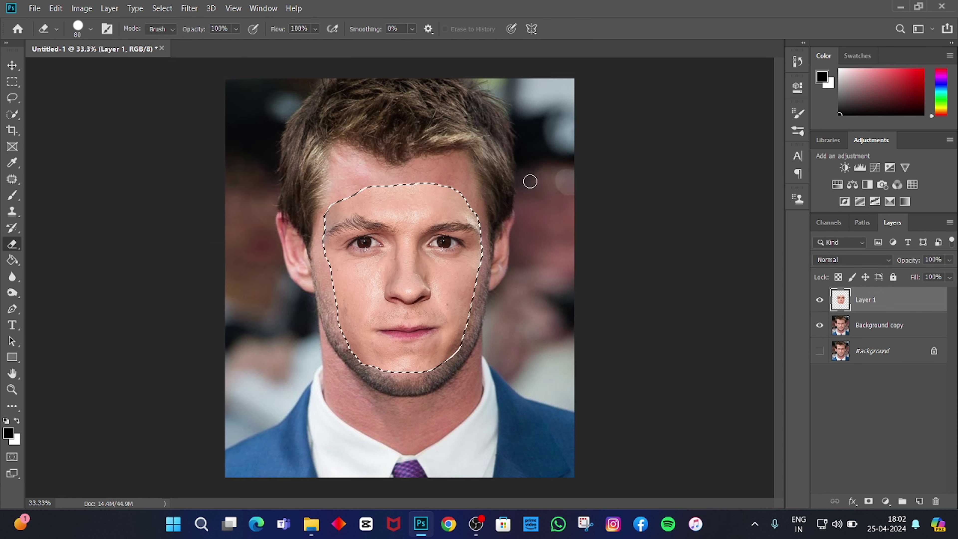
scroll(468, 143, up, 3)
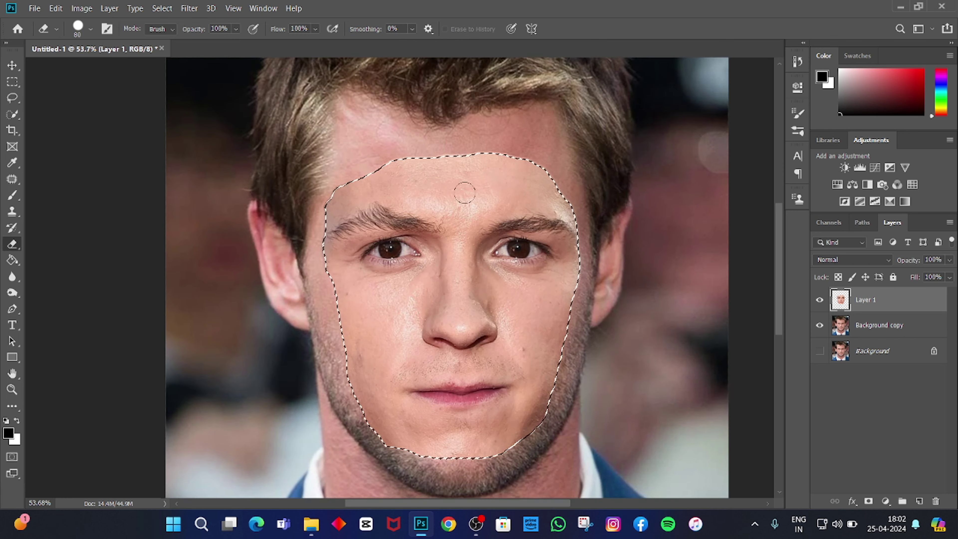
scroll(468, 143, up, 2)
scroll(468, 143, up, 1)
scroll(449, 181, up, 3)
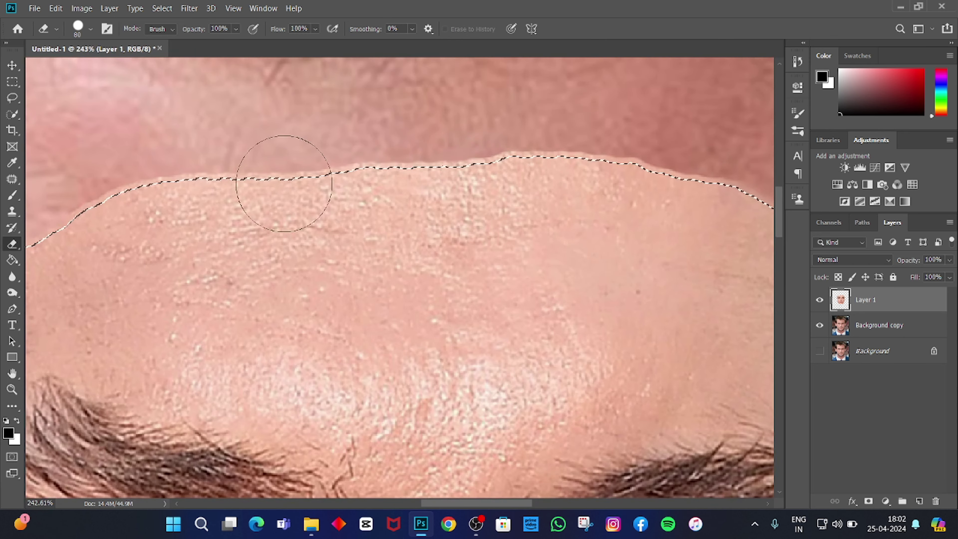
scroll(234, 252, down, 1)
scroll(509, 226, down, 2)
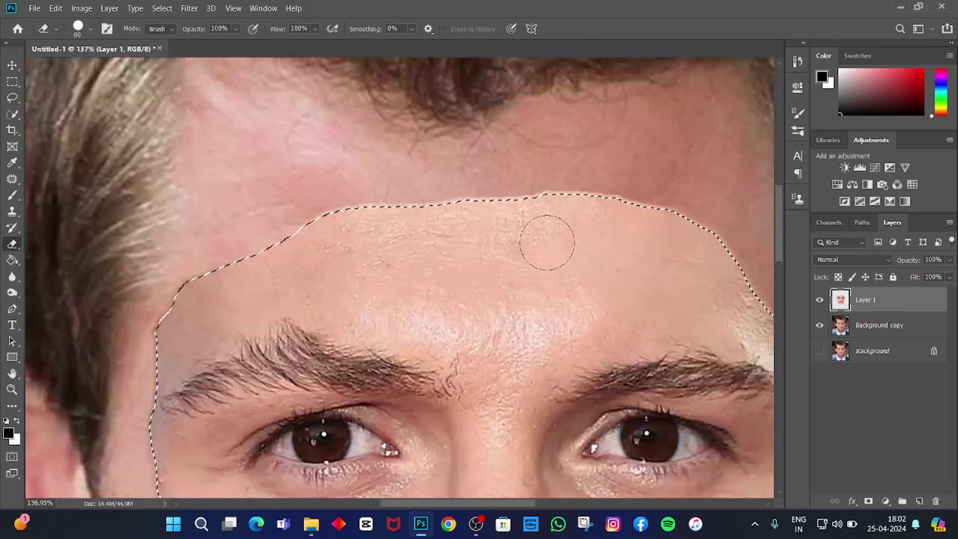
scroll(547, 243, down, 3)
scroll(549, 248, down, 2)
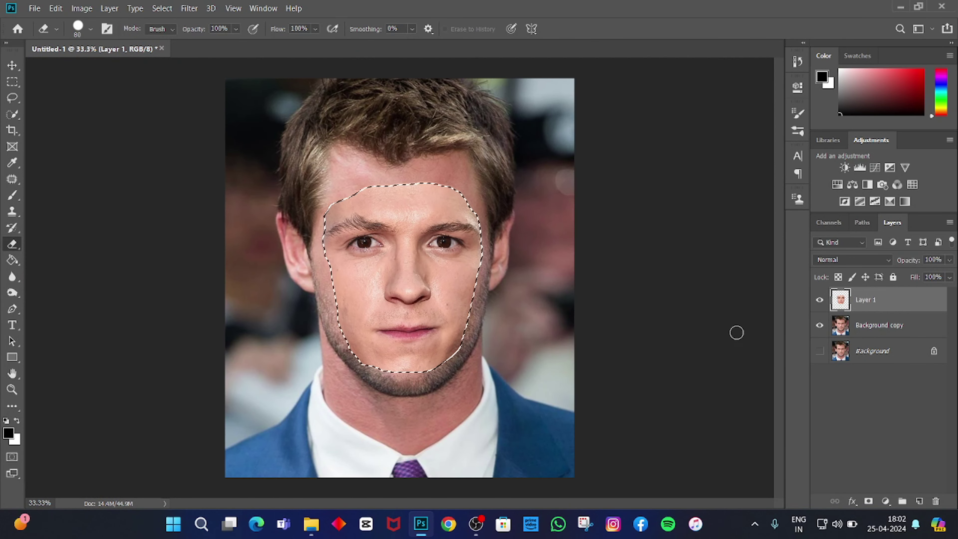
Cut the face area out of Background copy, check the hole, and select Layer 1 with Background copy.
click(913, 336)
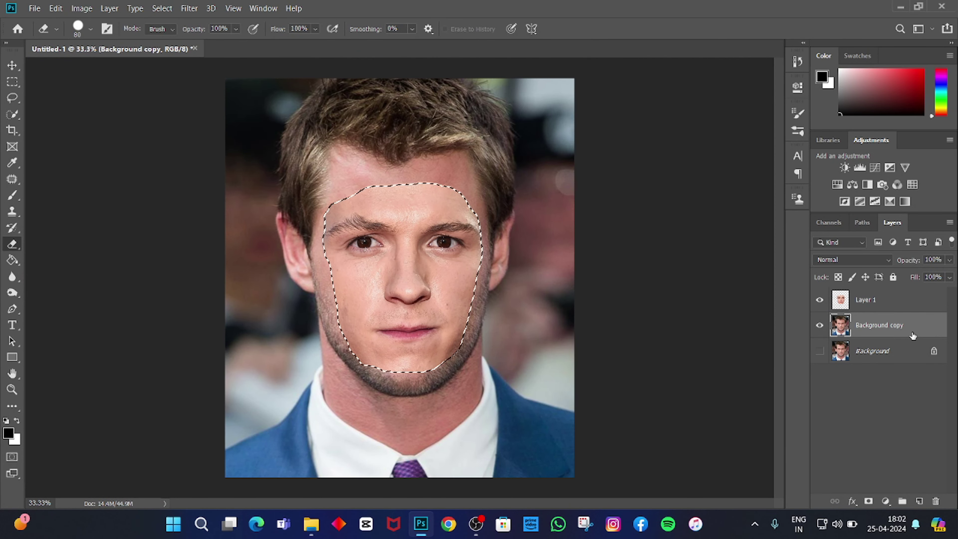
click(823, 302)
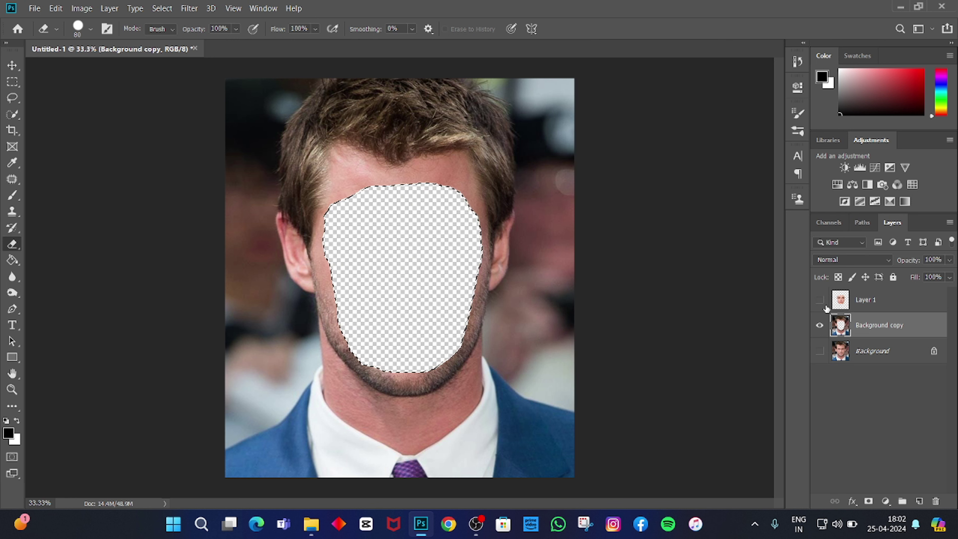
ctrl+click(935, 329)
click(909, 296)
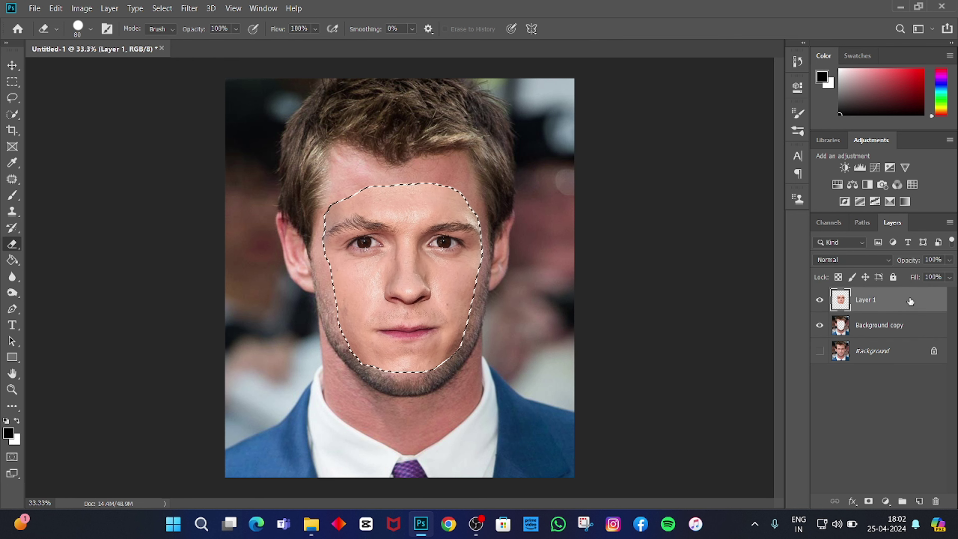
ctrl+click(913, 324)
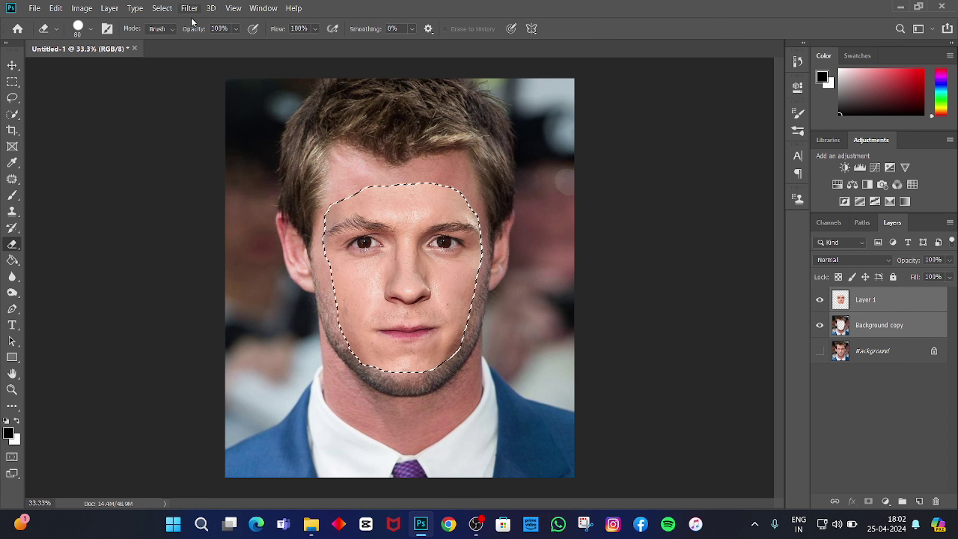
Auto-Blend both layers as Panorama with Seamless Tones and Colors into Layer 1 (merged).
click(56, 8)
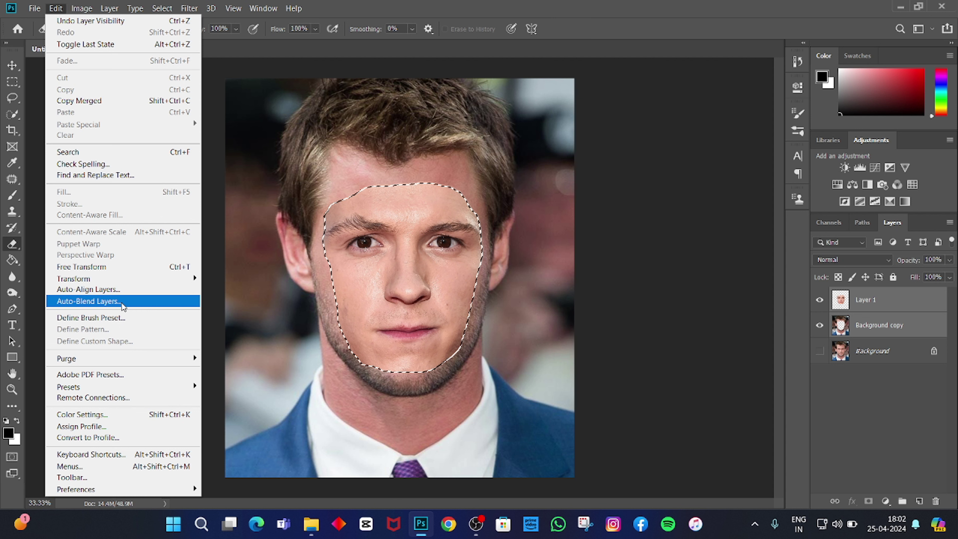
click(123, 302)
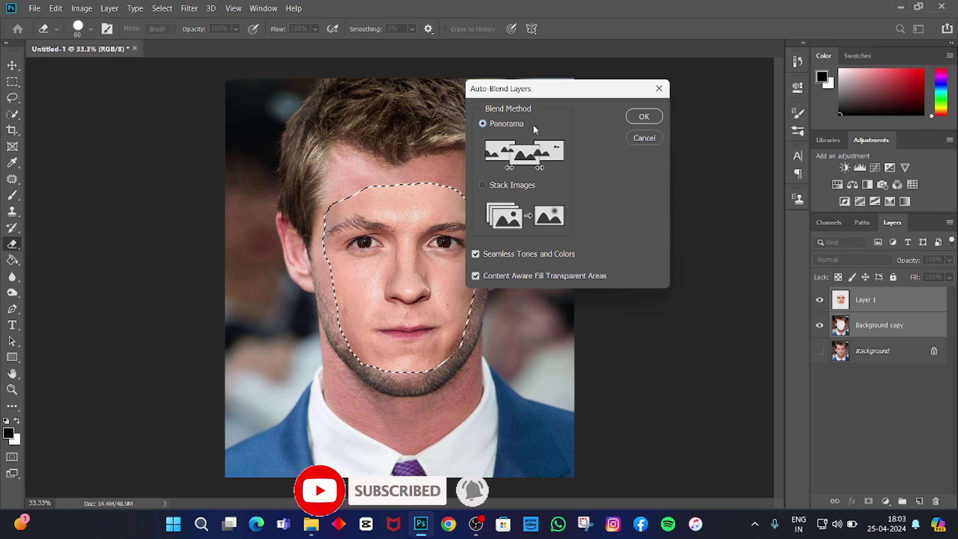
click(646, 117)
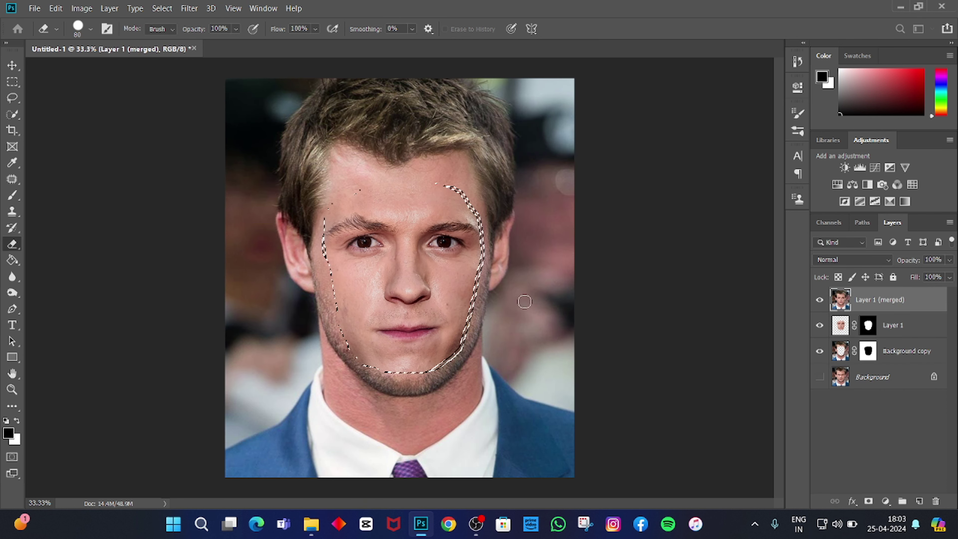
Deselect and remove the leftover Layer 1 and Background copy source layers.
key(ctrl+d)
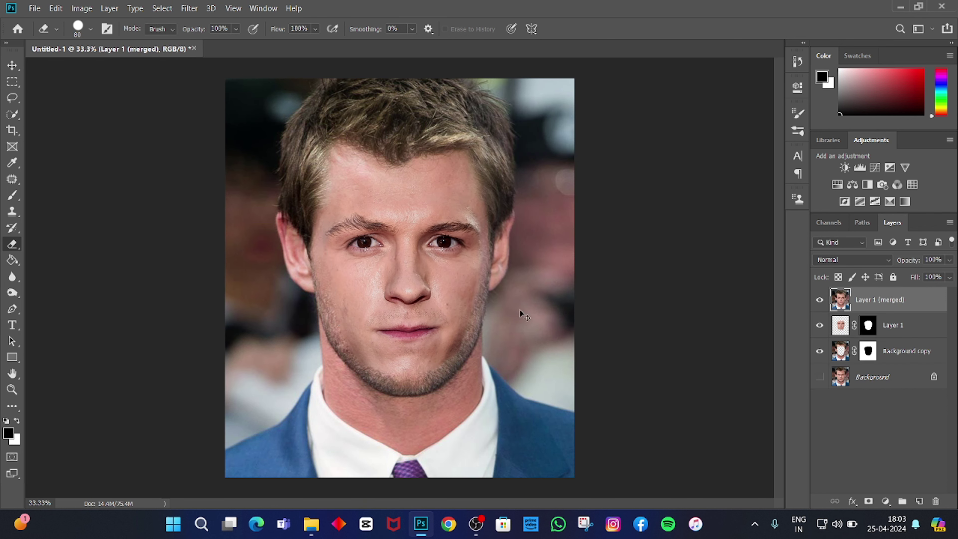
ctrl+click(919, 353)
ctrl+click(910, 322)
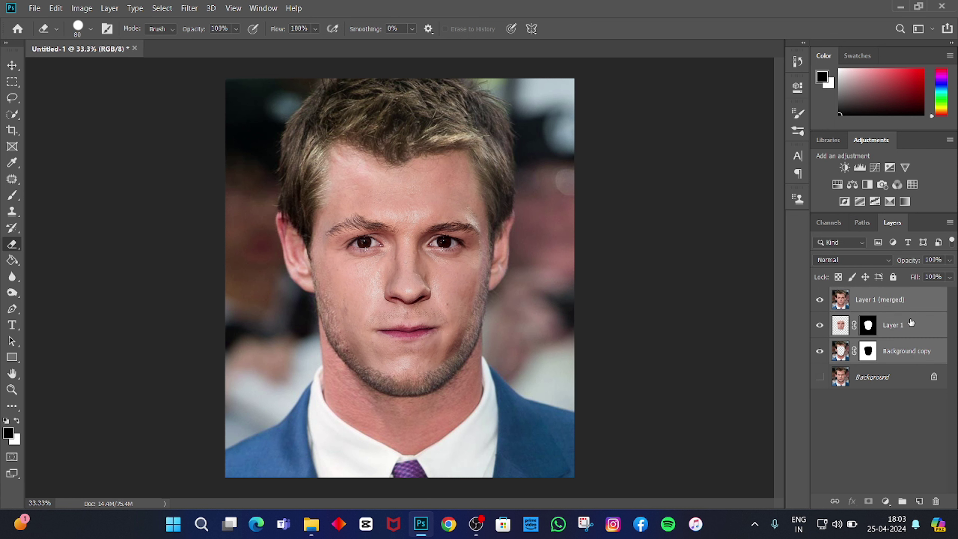
key(ctrl+e)
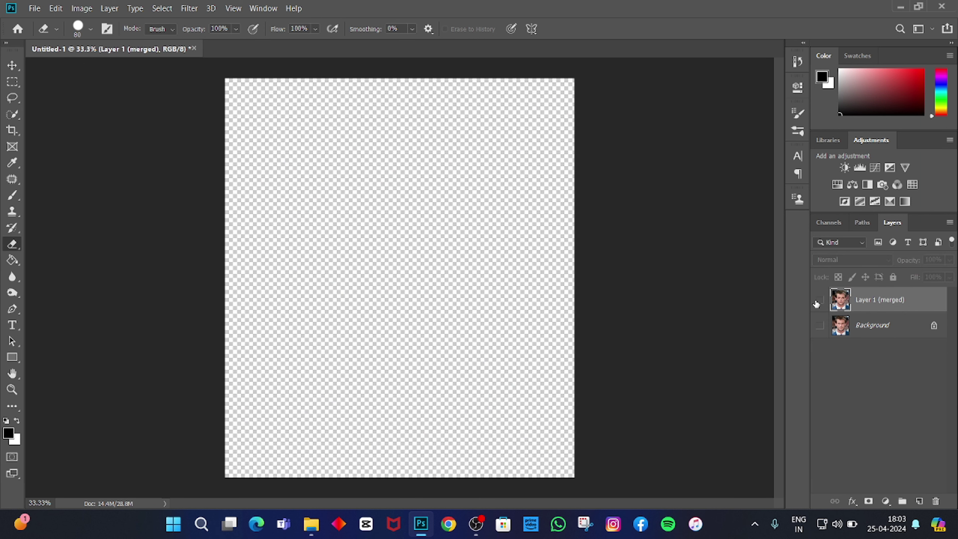
Compare the blended face swap against the original, then flatten into a single Background layer.
click(816, 299)
click(816, 299)
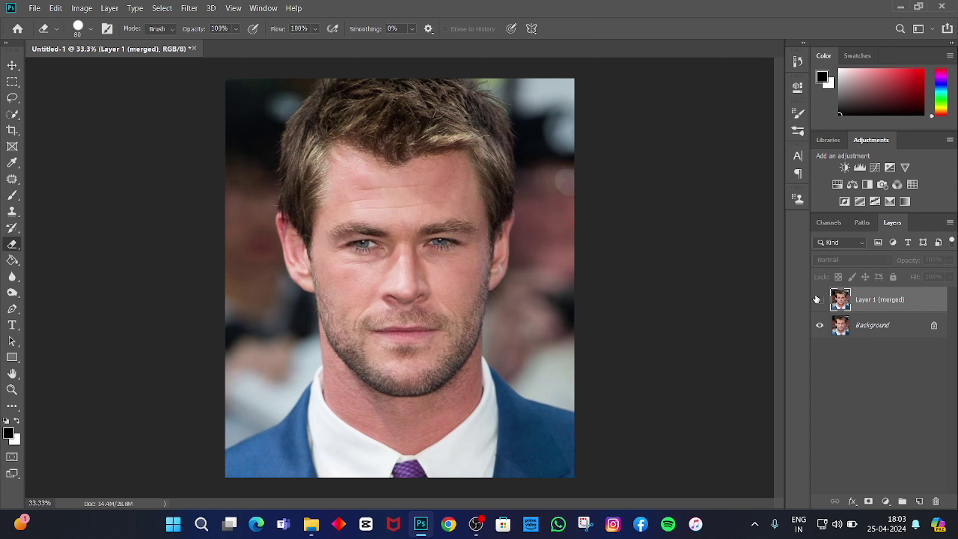
click(816, 299)
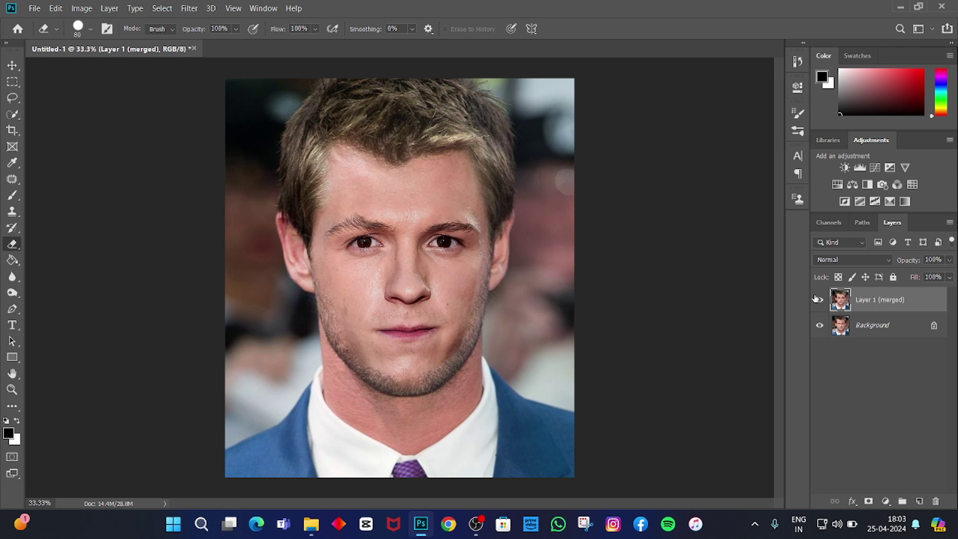
click(816, 299)
key(ctrl+e)
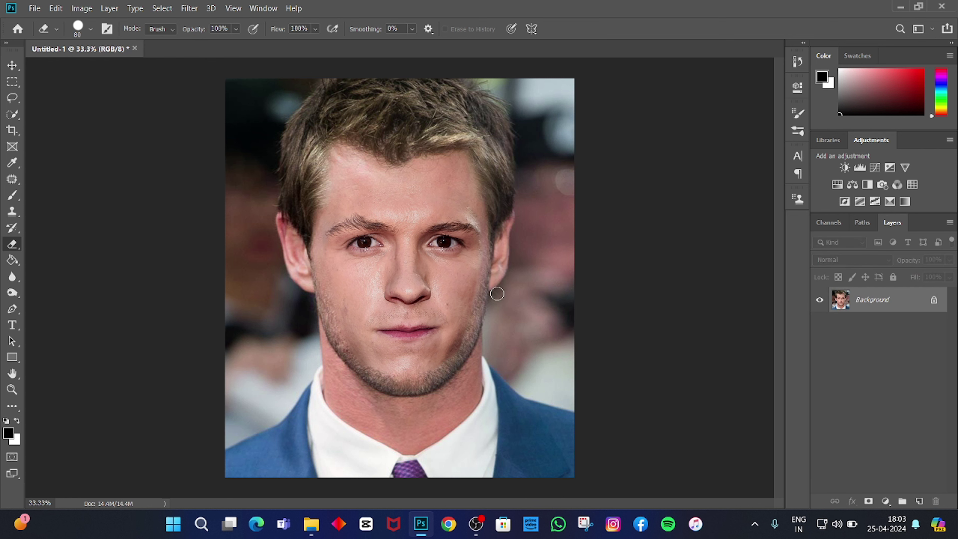